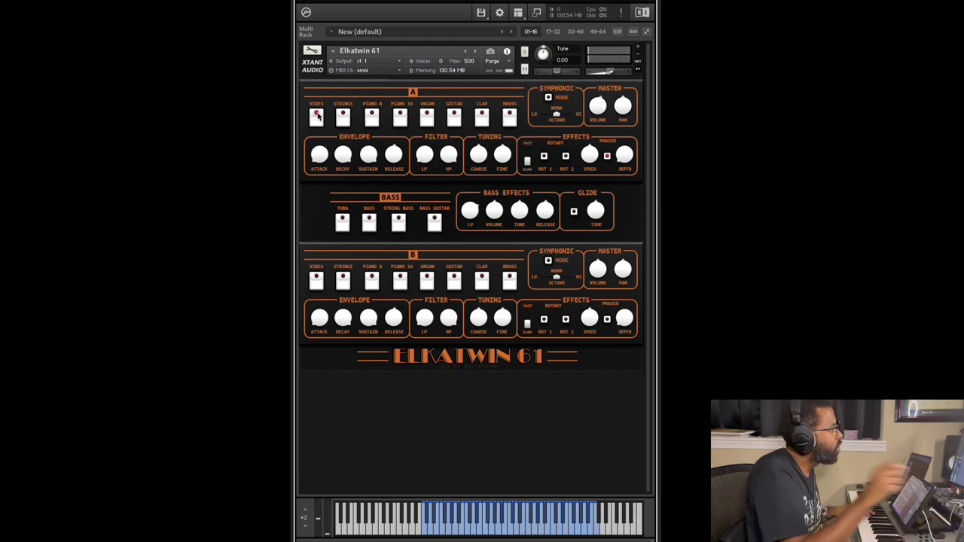
Audition Strings, Piano 8 and Organ on layer A, settle on Brass, and give layer B Vibes
click(346, 119)
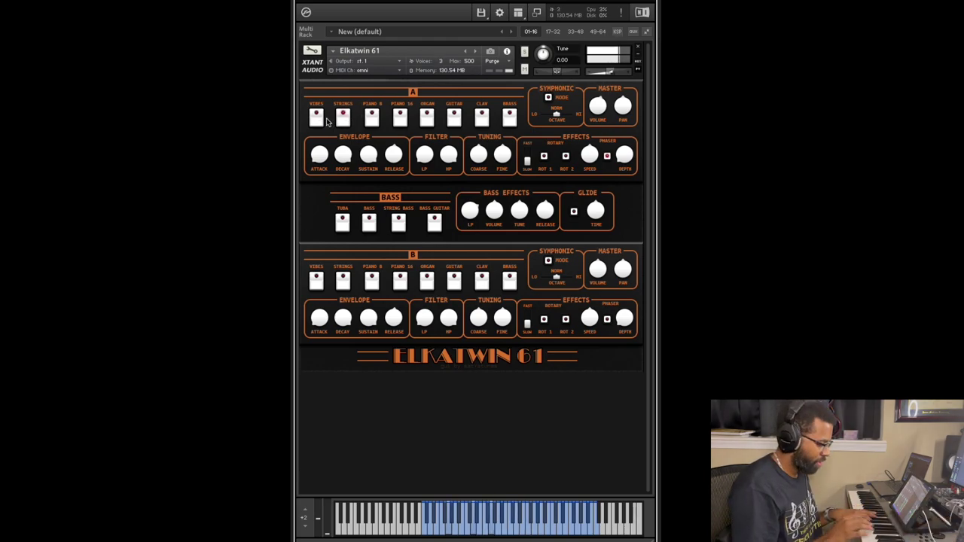
click(378, 118)
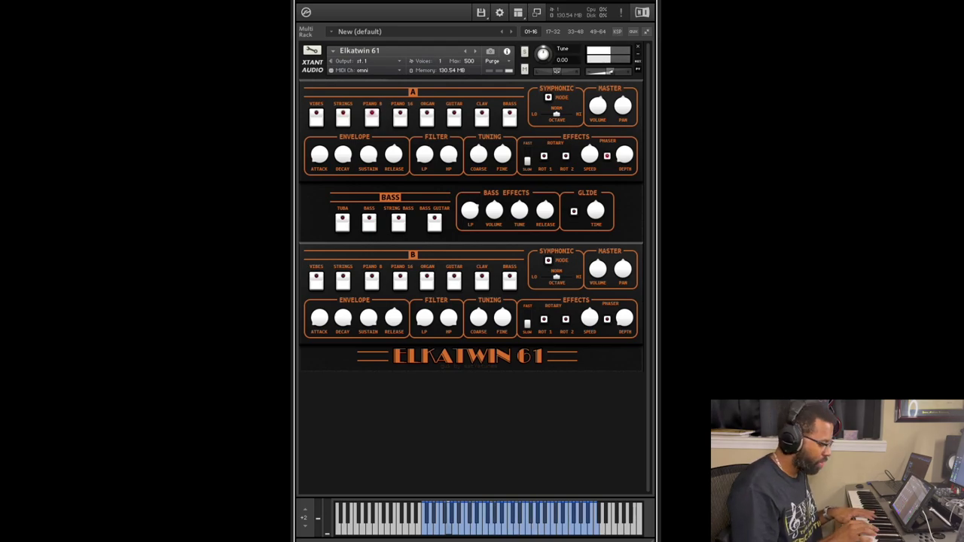
click(426, 114)
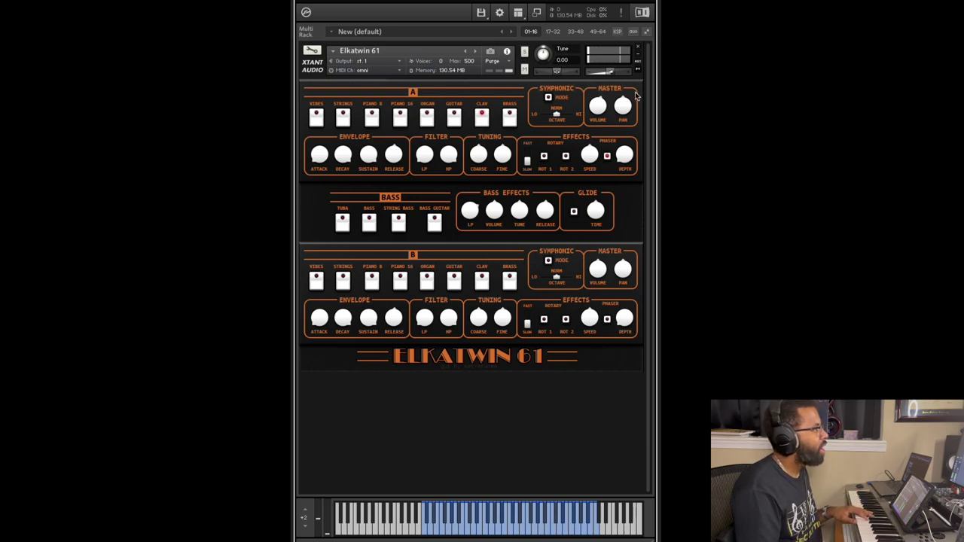
click(511, 120)
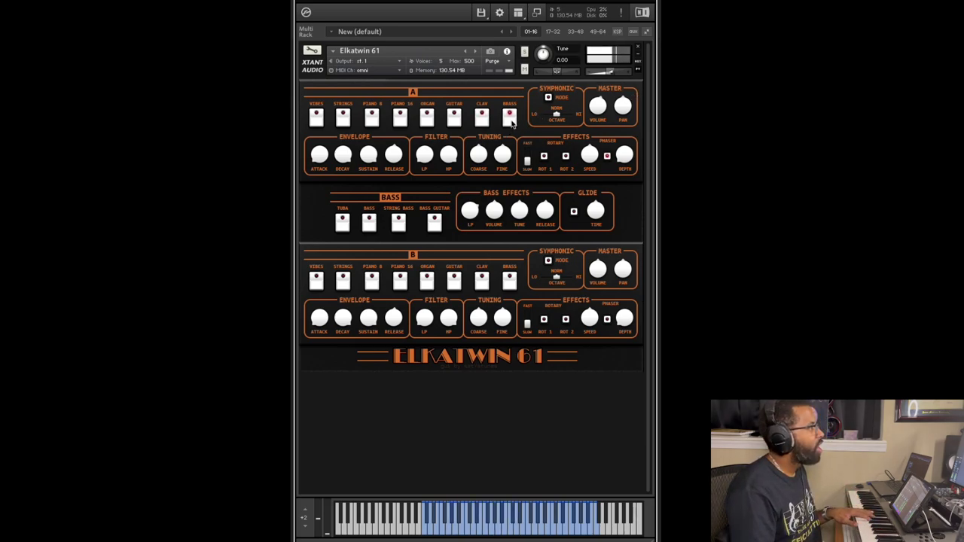
click(318, 280)
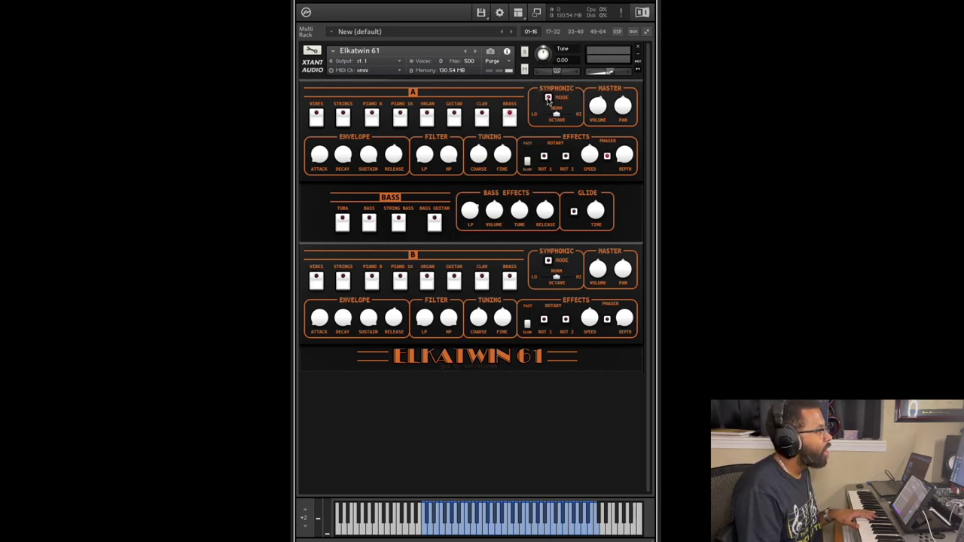
Raise layer A by an octave and adjust the master volumes of layers A and B
drag(556, 114, 572, 114)
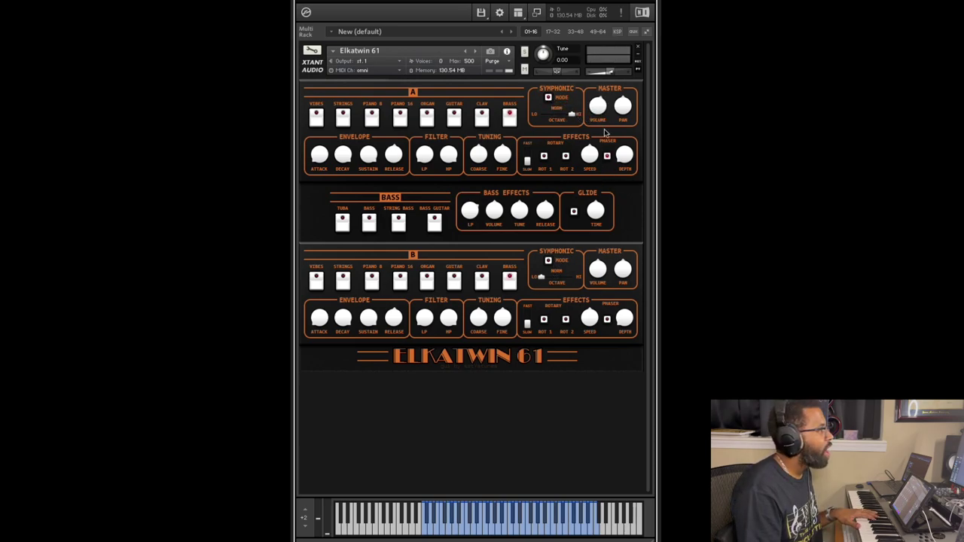
drag(604, 111, 601, 113)
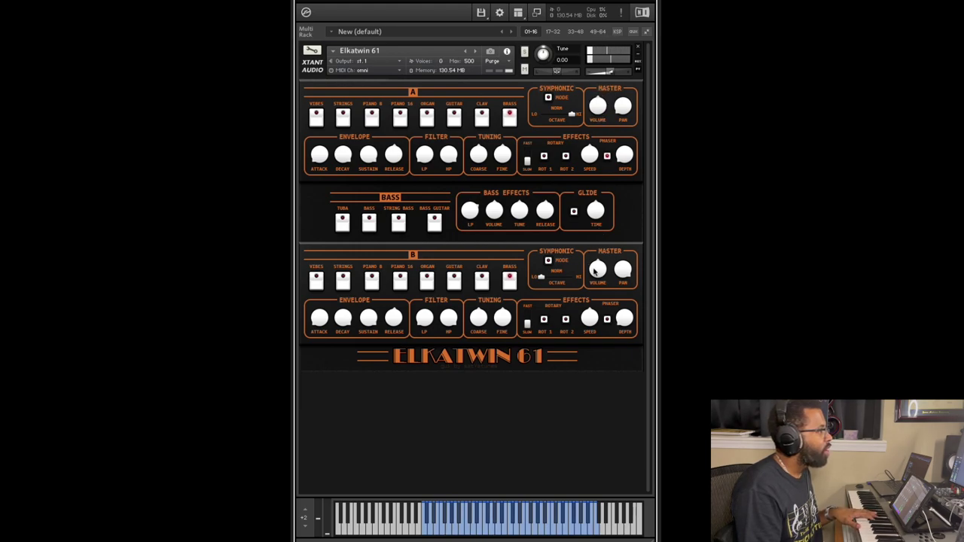
drag(607, 260, 605, 267)
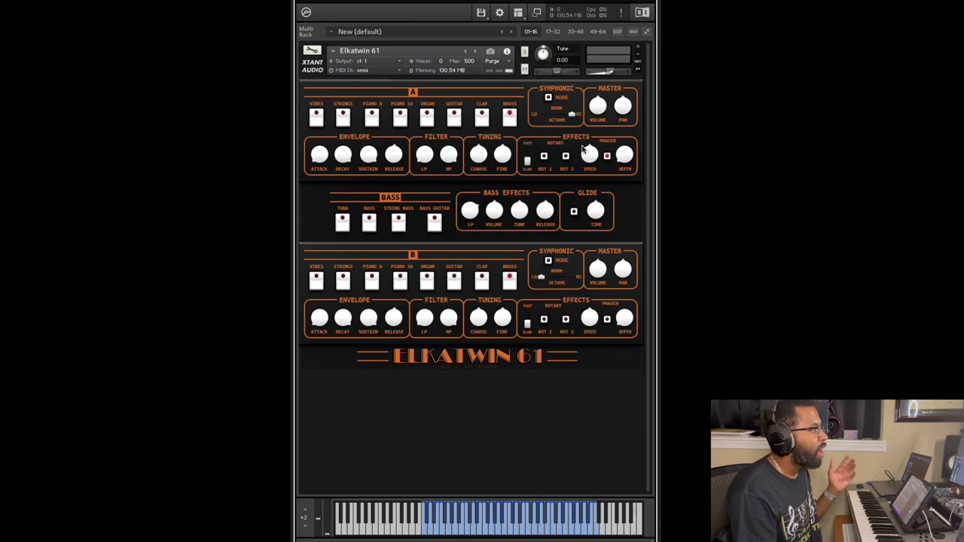
Switch on layer A's ROT 1 rotary effect with its speed left at Slow
click(527, 157)
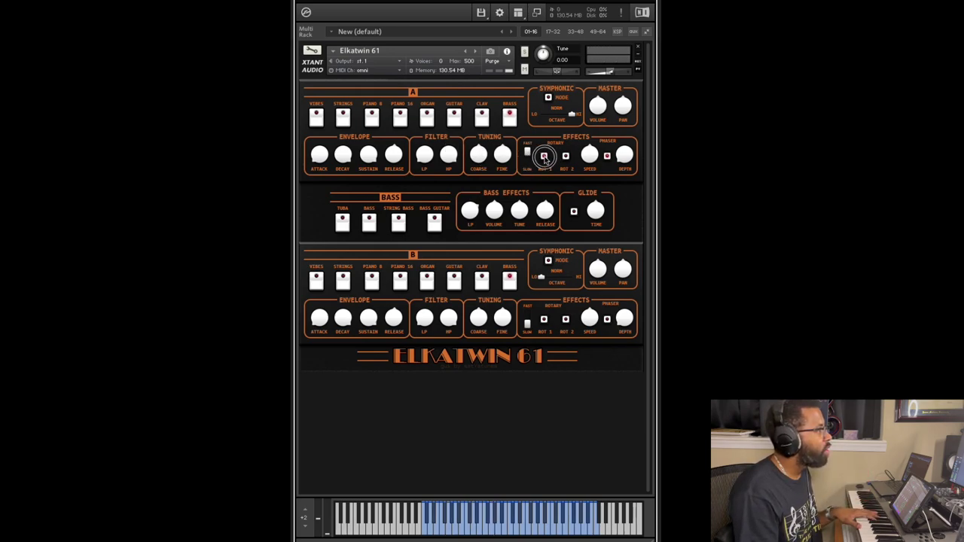
click(527, 157)
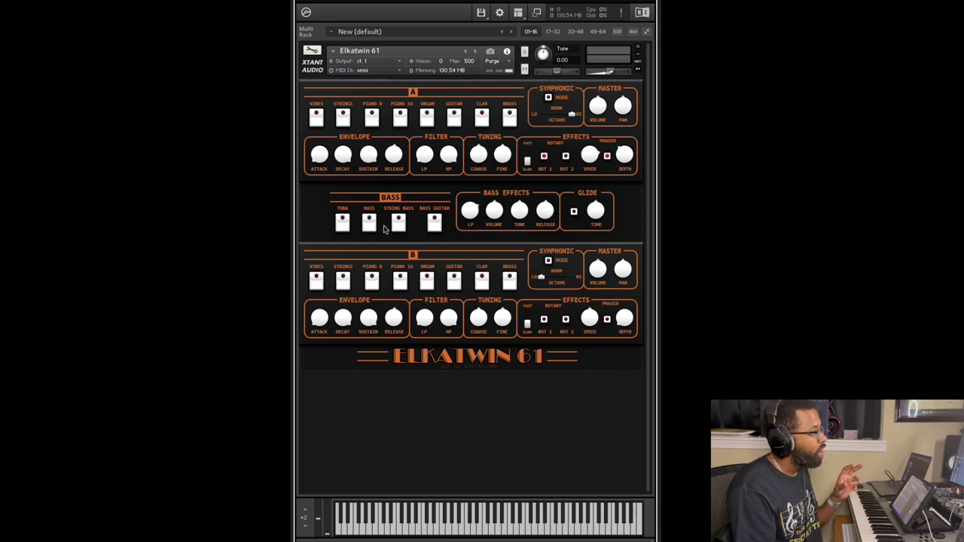
Try Tuba and Bass in the bass section, adjust the bass volume, and choose Bass Guitar
click(342, 222)
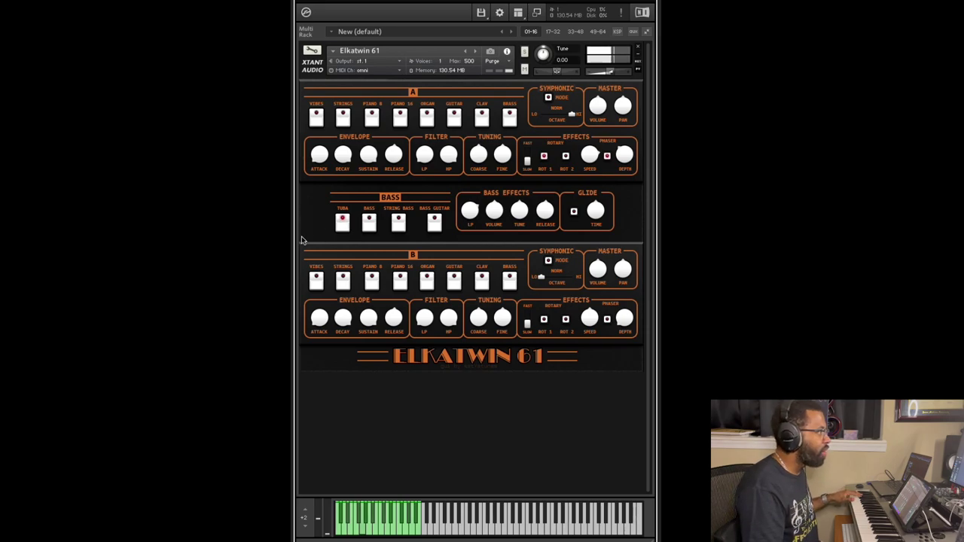
click(369, 221)
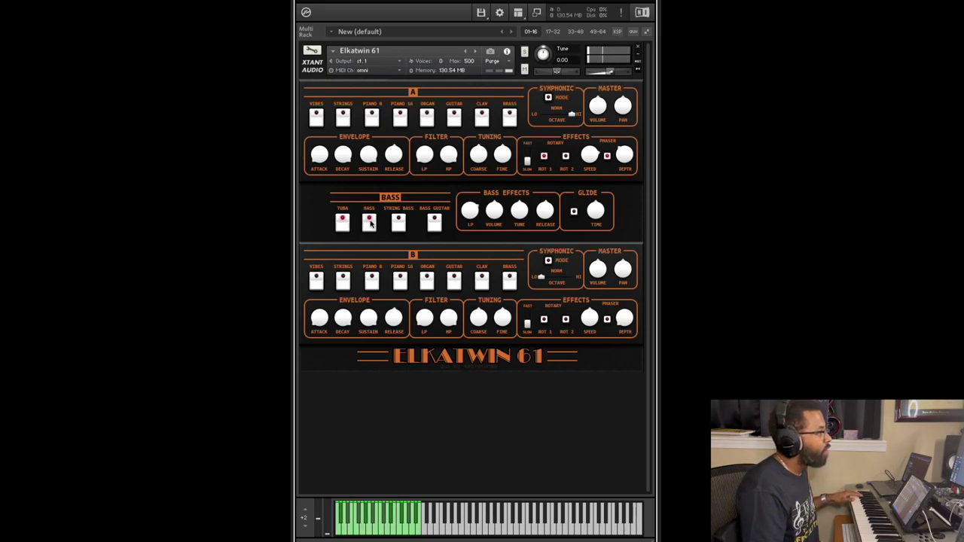
click(343, 222)
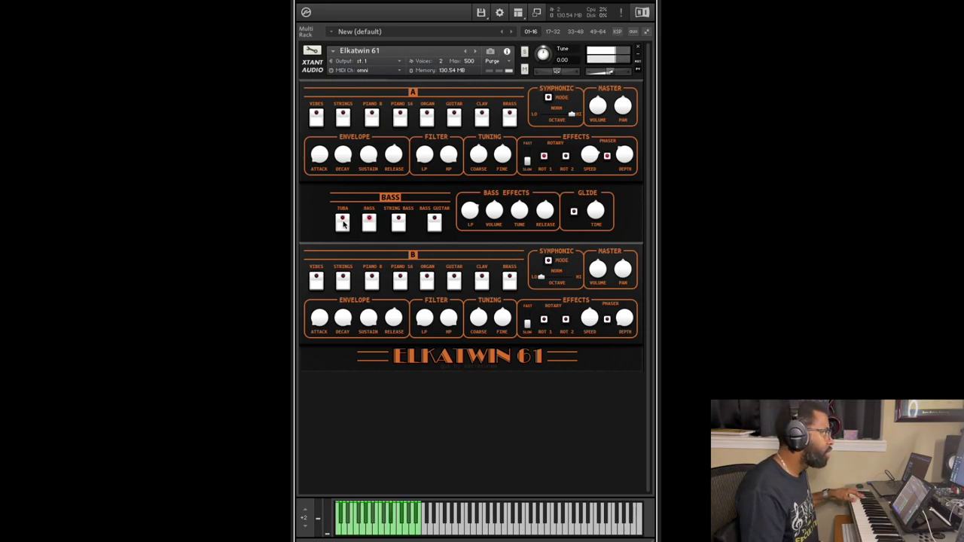
click(374, 225)
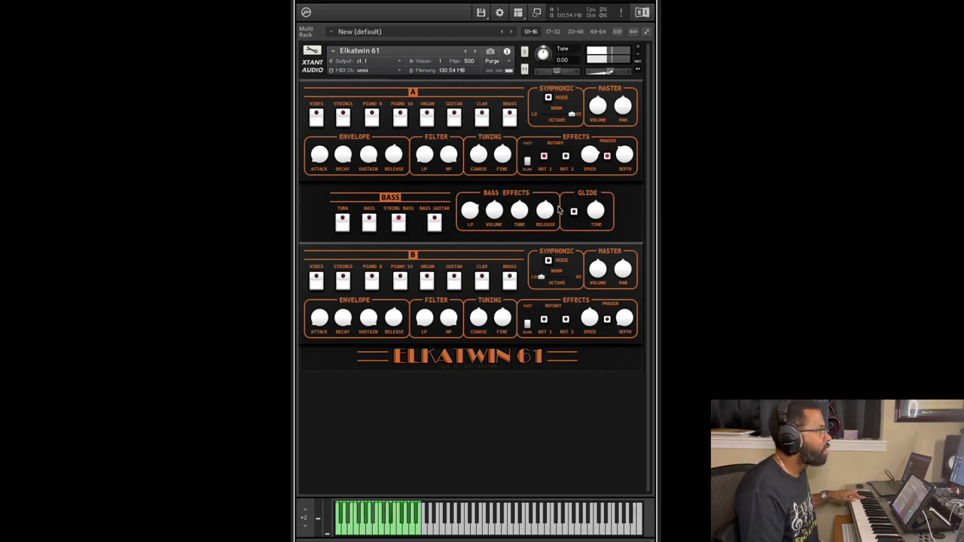
click(494, 210)
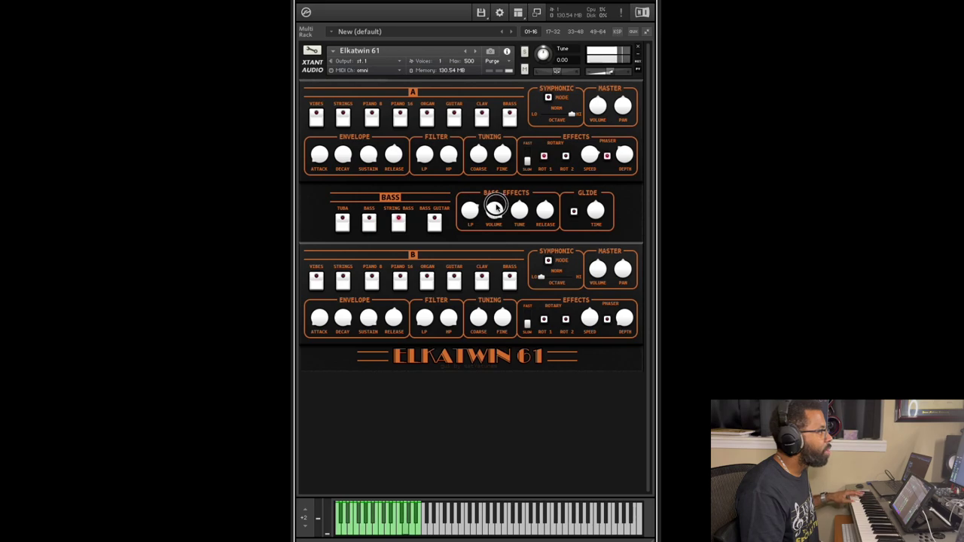
click(433, 219)
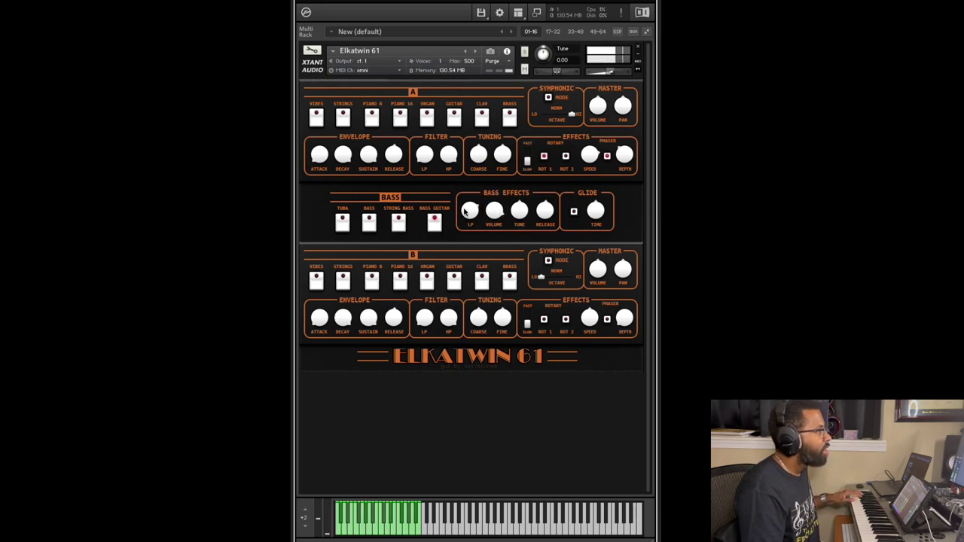
Lower the bass low-pass cutoff and lengthen the bass release time
mouse_move(468, 211)
mouse_down()
mouse_move(475, 241)
mouse_move(470, 212)
mouse_up()
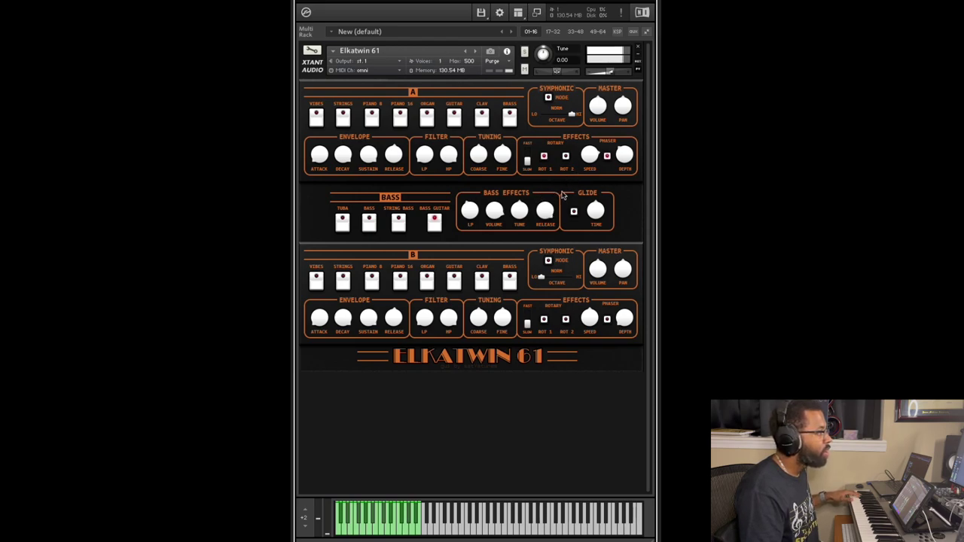
drag(547, 213, 540, 241)
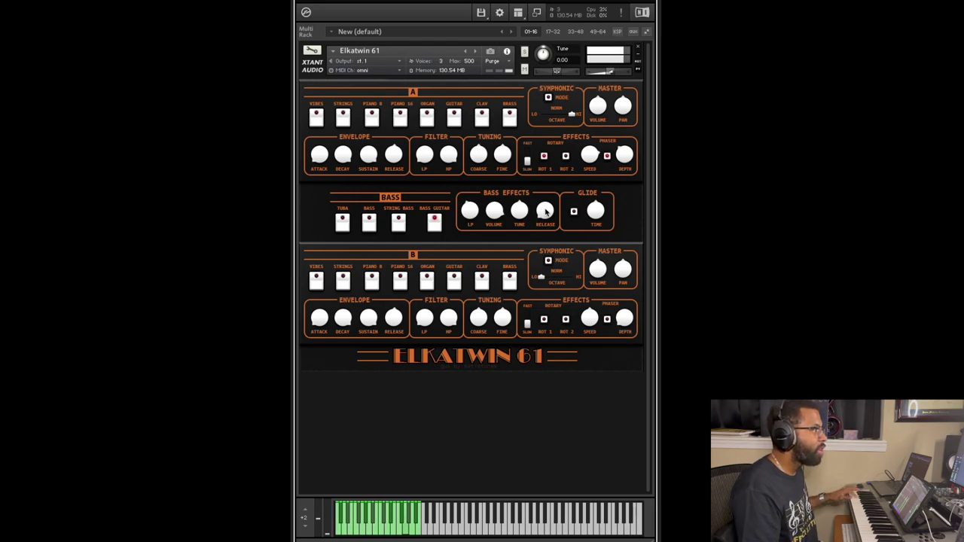
drag(546, 213, 546, 206)
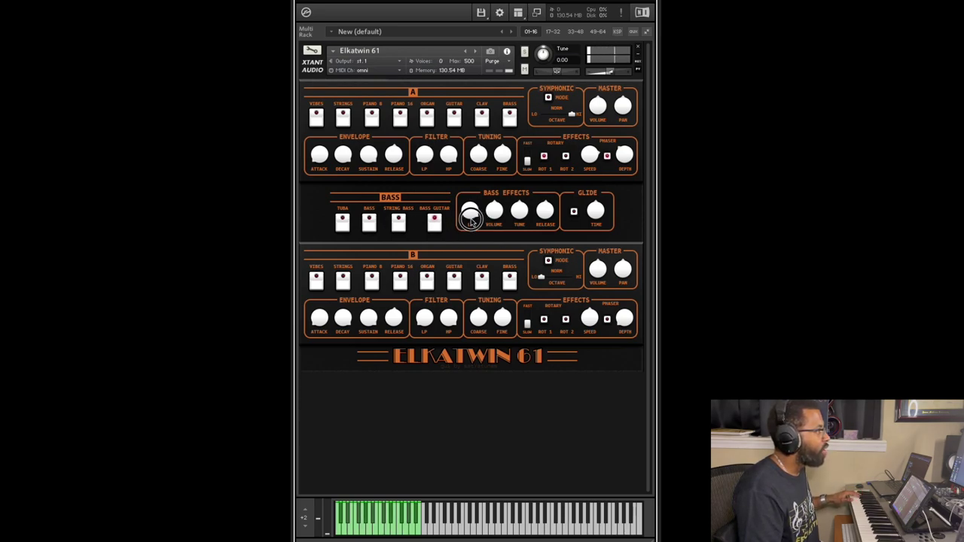
Toggle String Bass, turn on Tuba, enable bass glide, and give layer A Vibes
click(399, 223)
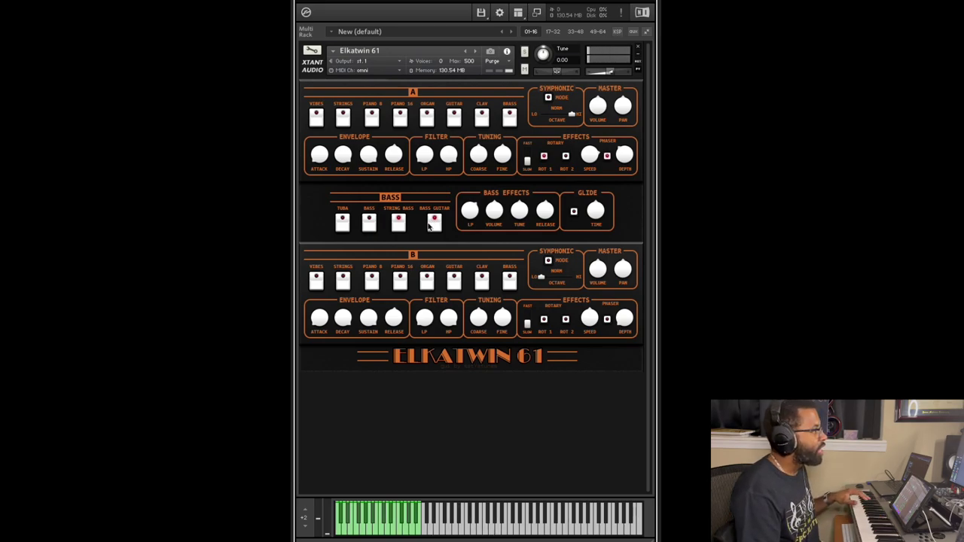
click(391, 226)
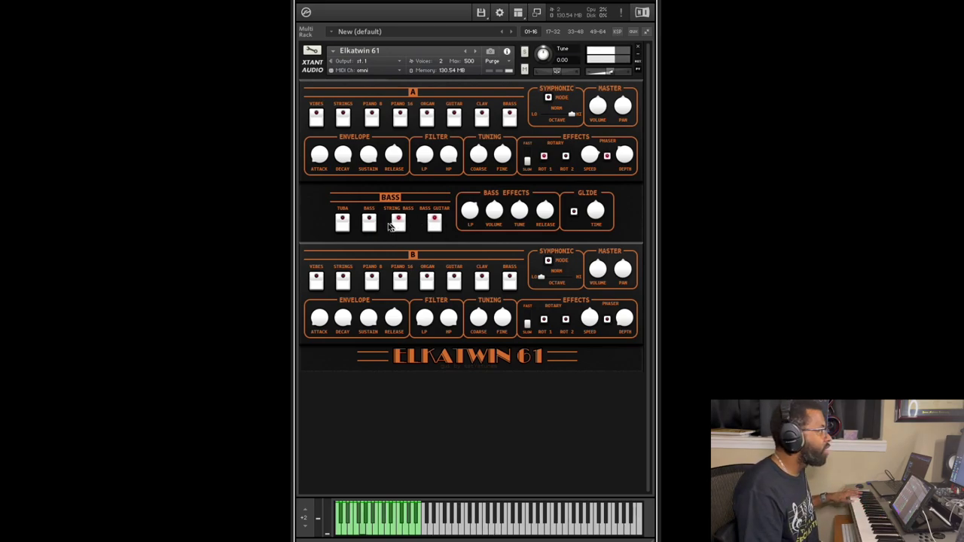
click(343, 221)
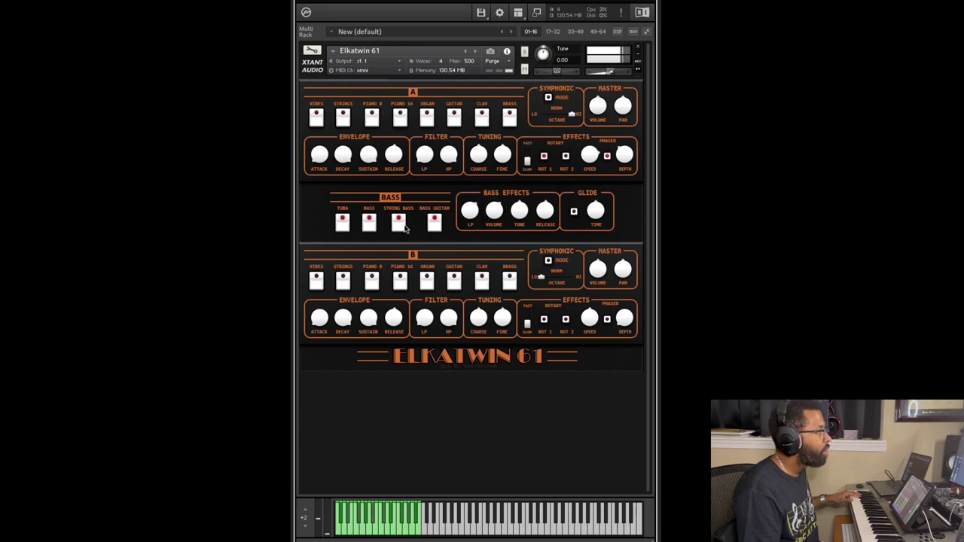
click(574, 212)
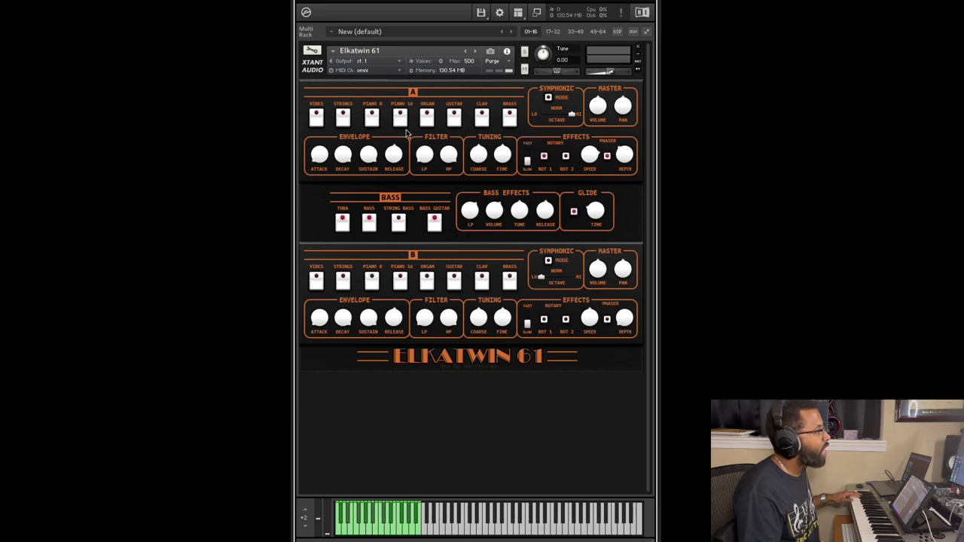
click(316, 114)
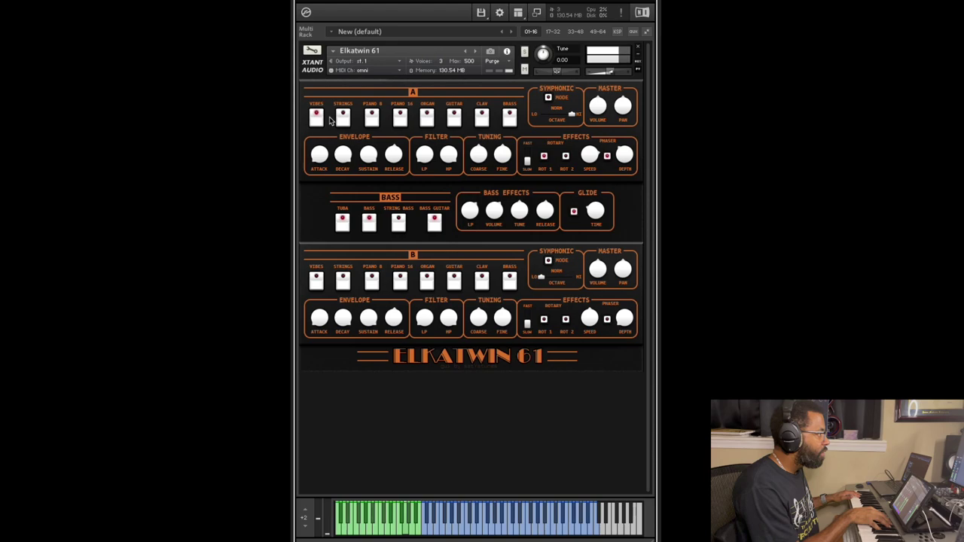
Toggle layer A's phaser, then switch layer B to Brass with Symphonic mode on
click(607, 156)
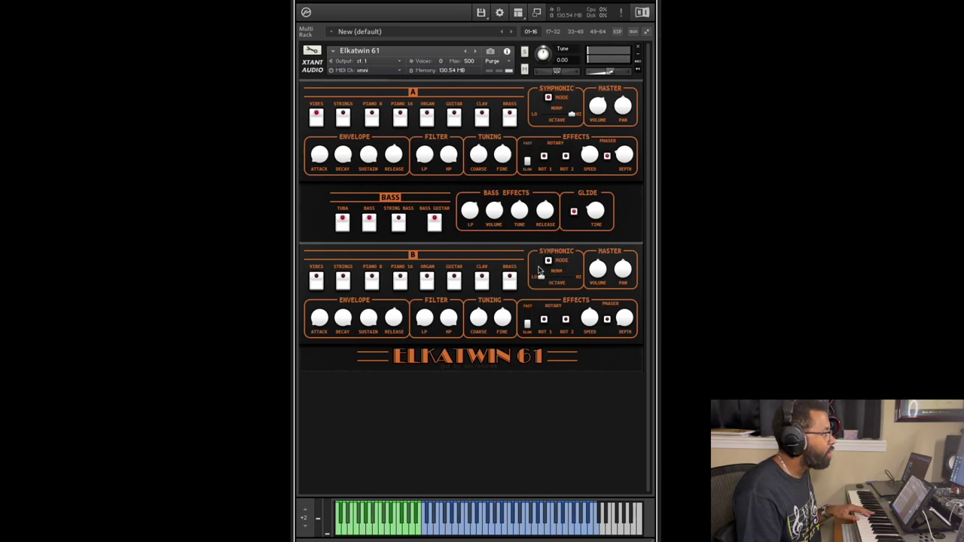
click(509, 279)
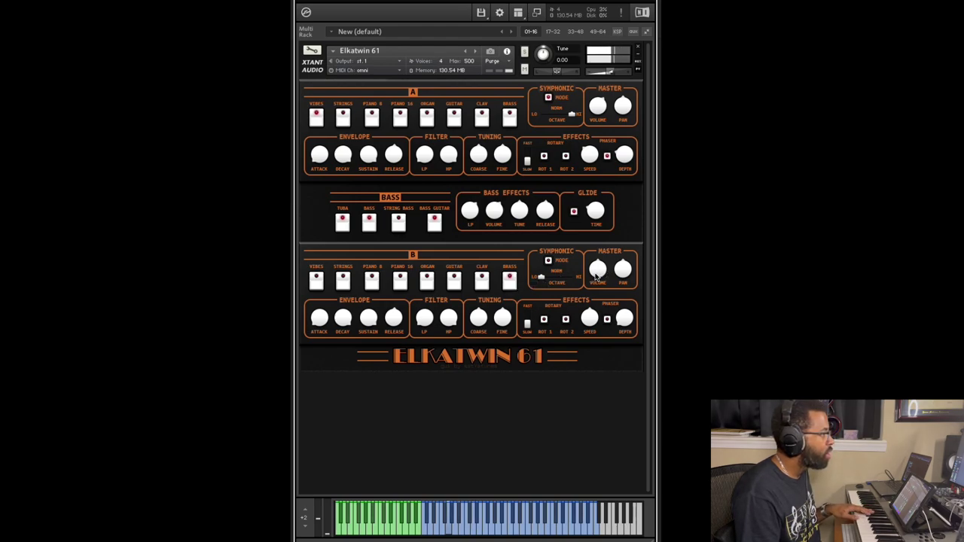
click(548, 260)
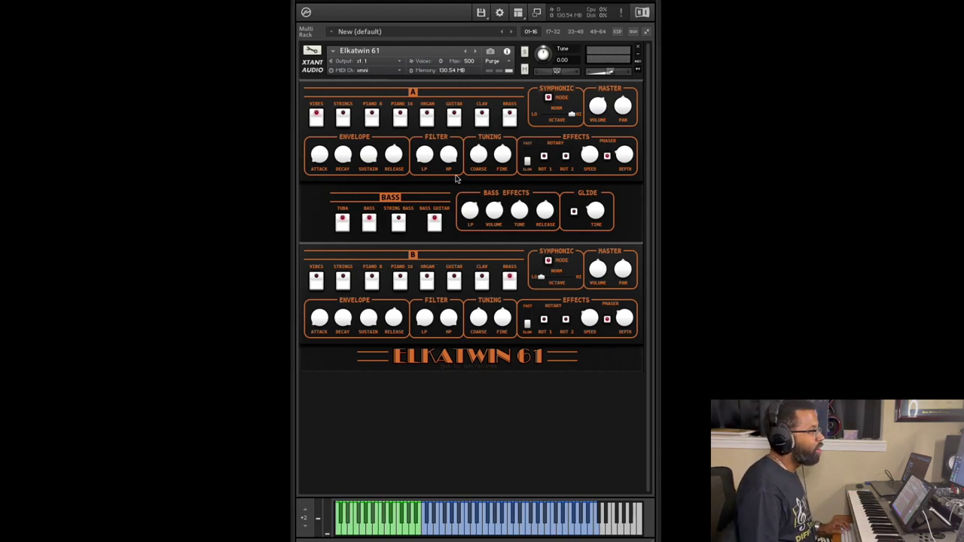
Drop Vibes from layer A, audition Piano 8 and Guitar, and end on Organ
click(317, 115)
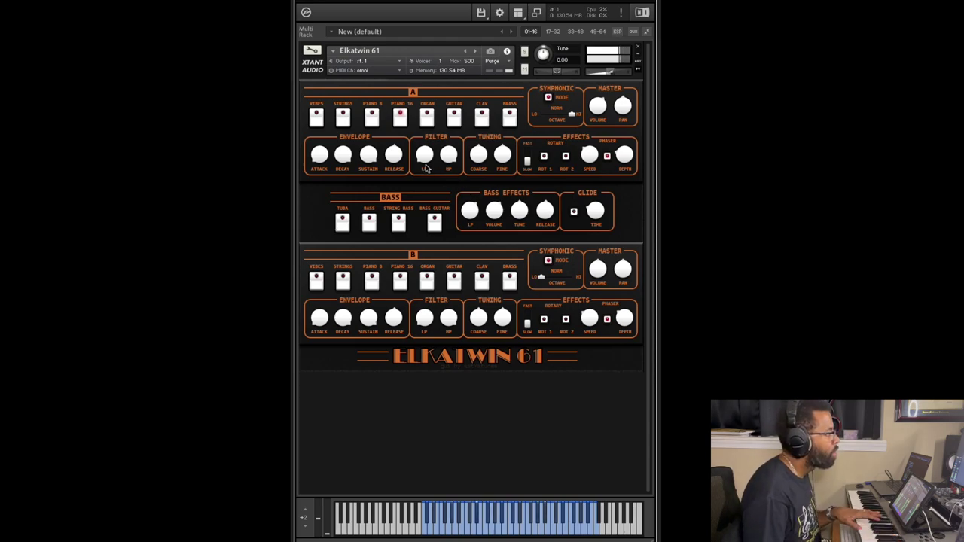
click(373, 117)
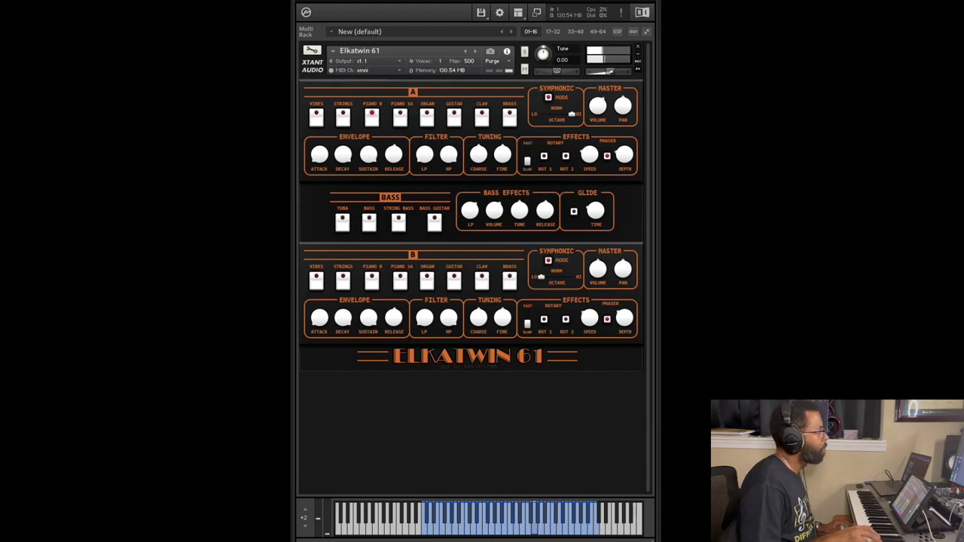
click(451, 117)
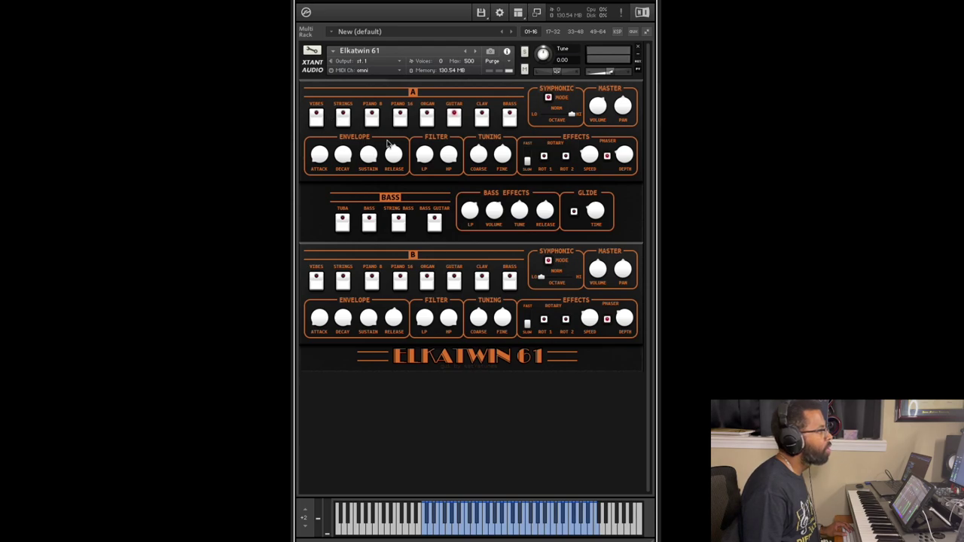
click(427, 118)
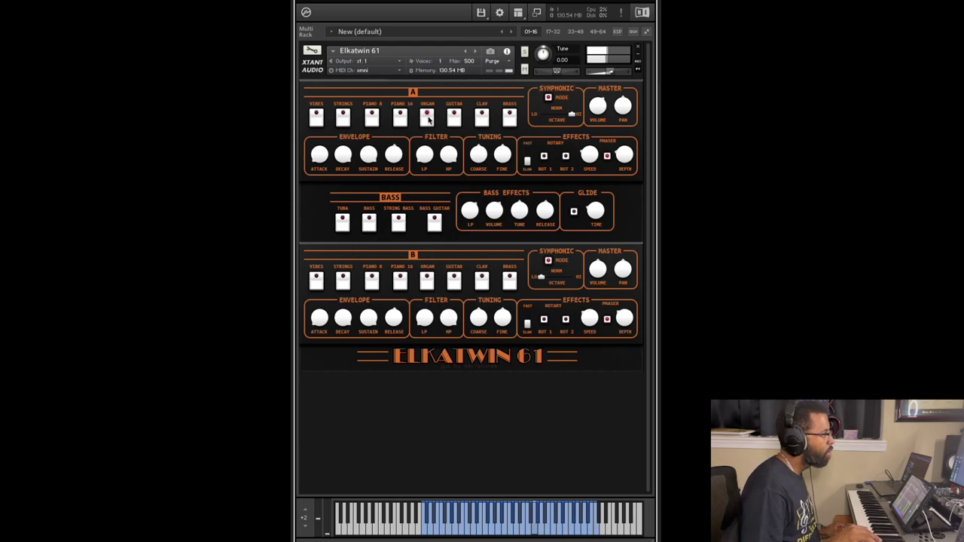